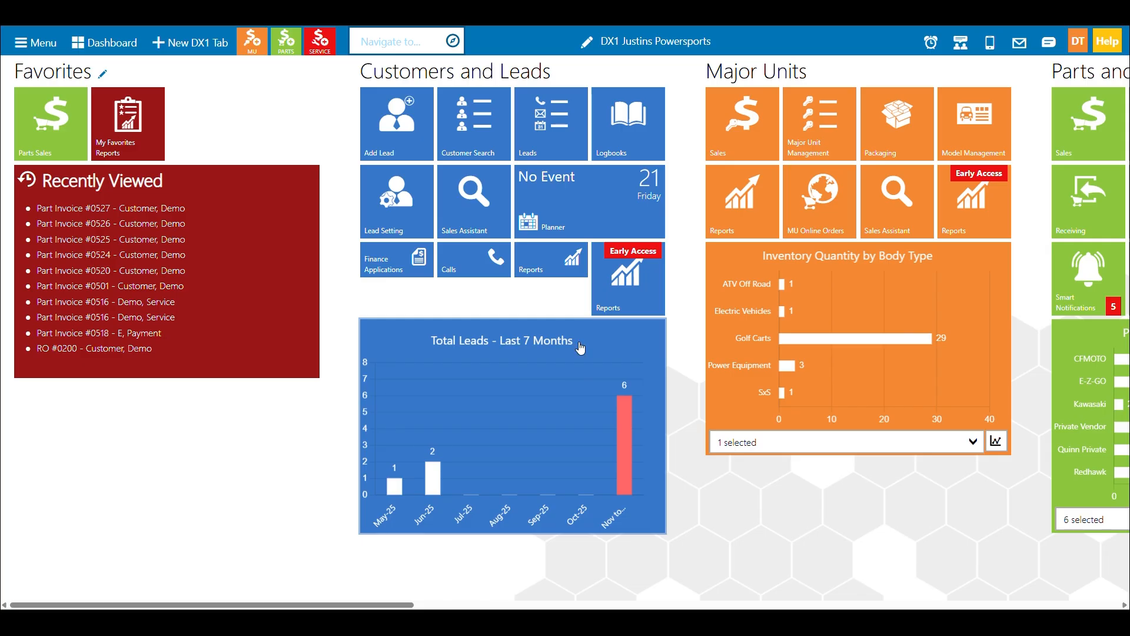
Step: Open the Vendor Return list in Parts and Accessories and look over its vendor filter options
scroll(666, 222, "right", 5)
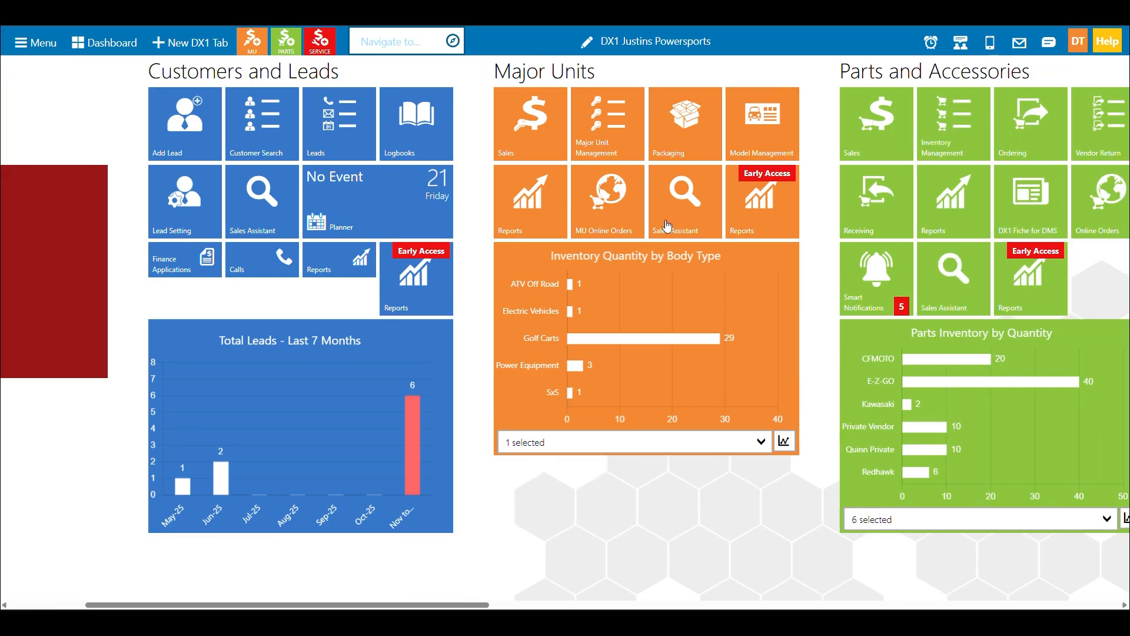
scroll(666, 226, "right", 2)
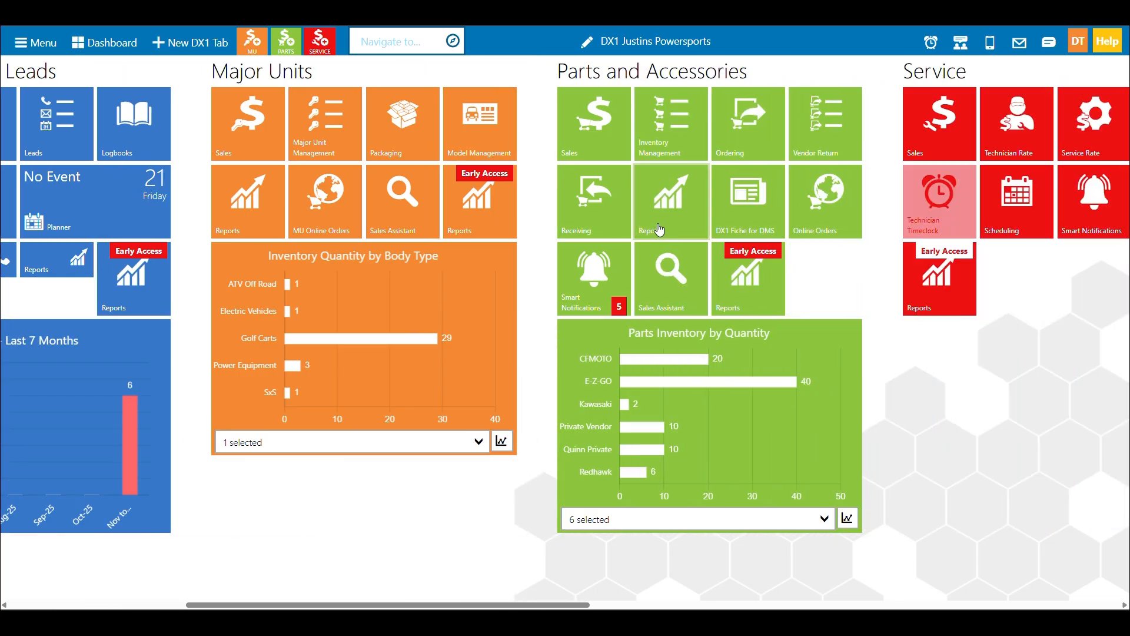
scroll(661, 222, "right", 2)
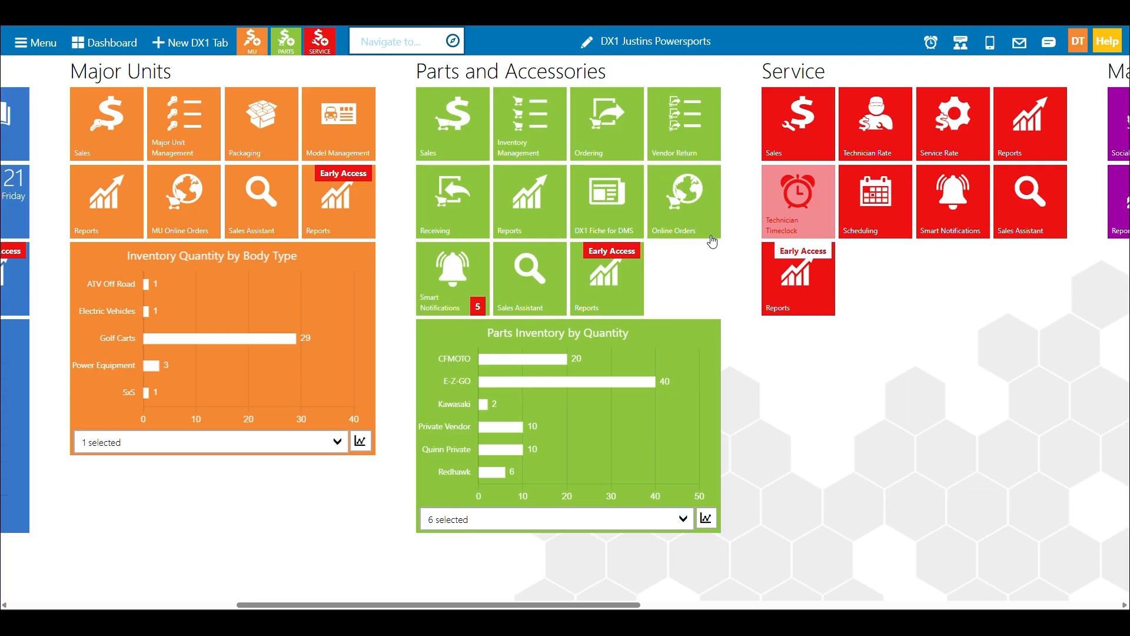
left_click(688, 125)
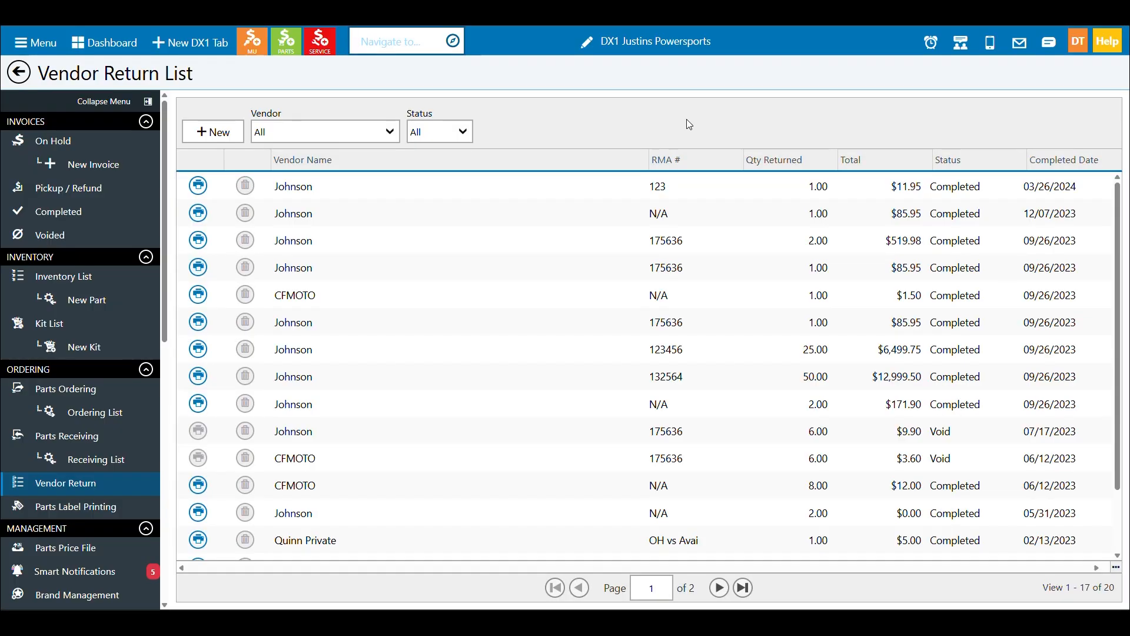
left_click(385, 132)
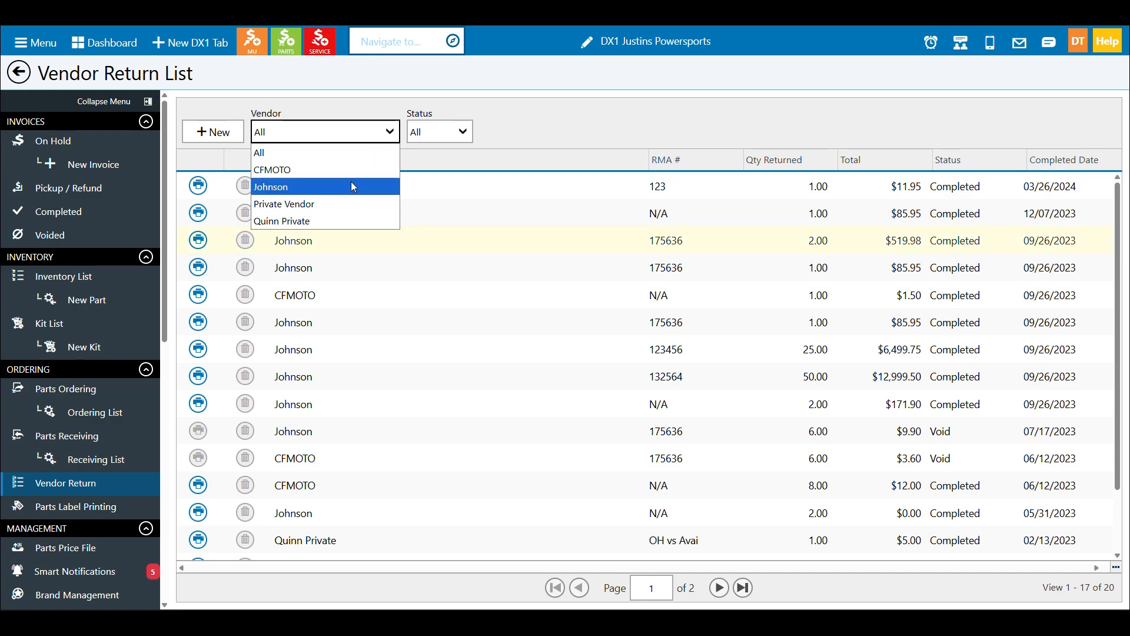
left_click(519, 126)
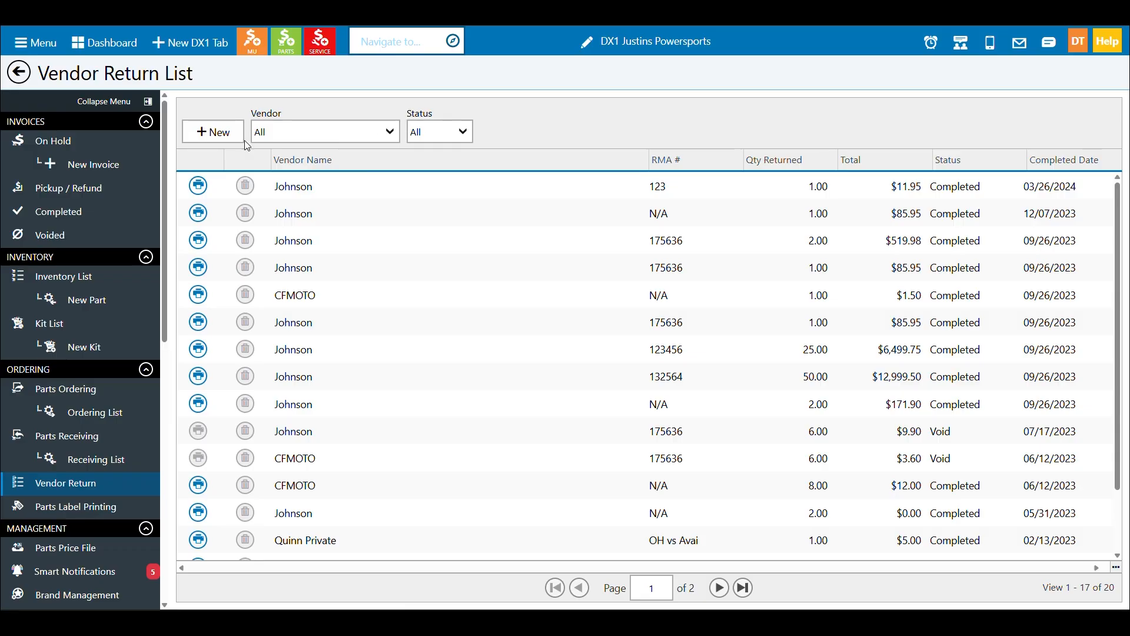
Step: Start a new vendor return and set its vendor to CFMOTO
left_click(224, 140)
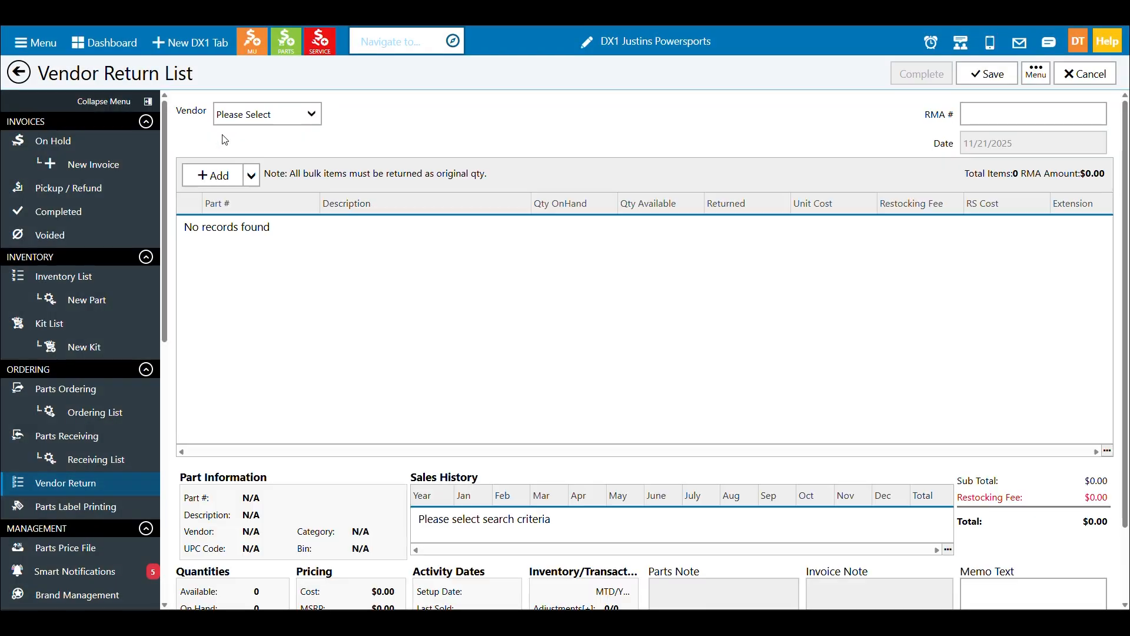
left_click(311, 115)
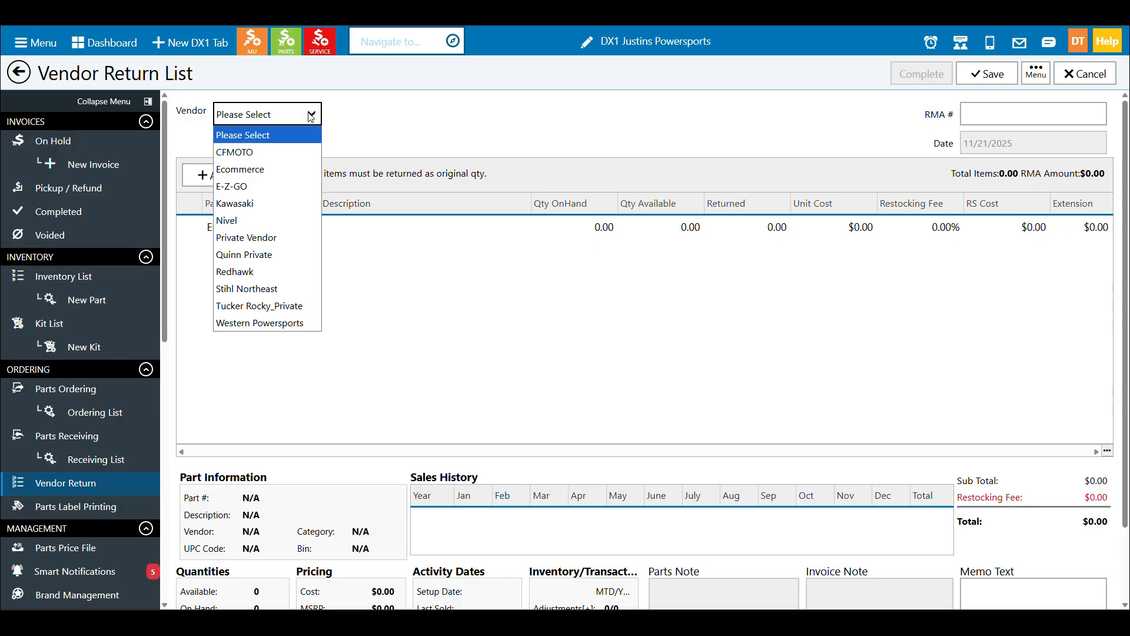
left_click(312, 154)
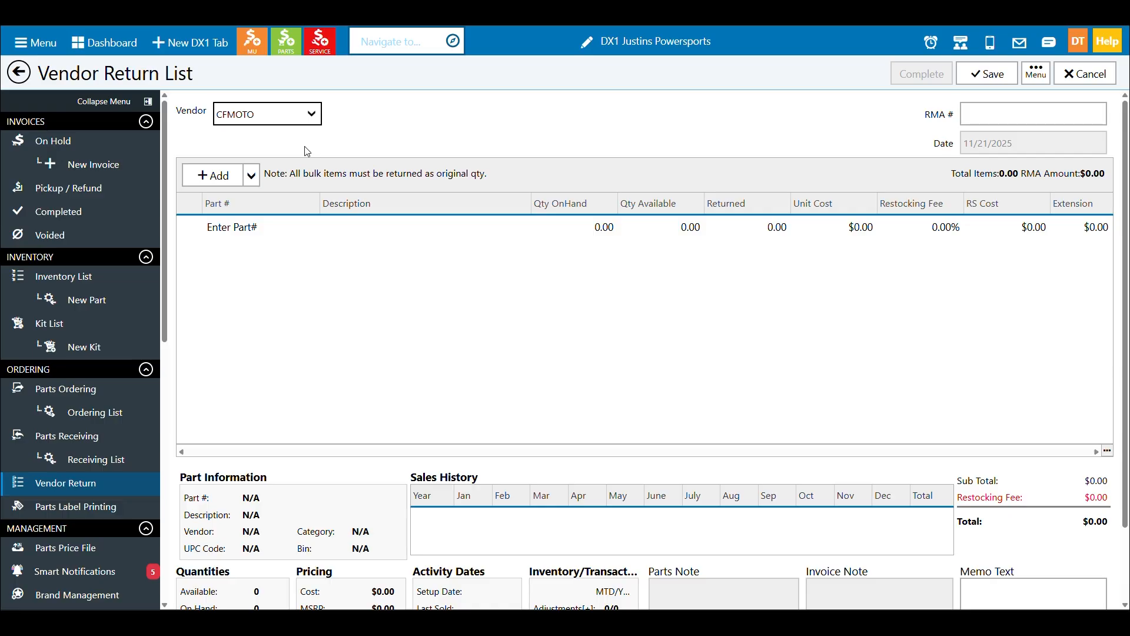
Step: Search the parts inventory by Part # with In Inventory on and Show Discontinued off to find parts for the return
left_click(221, 175)
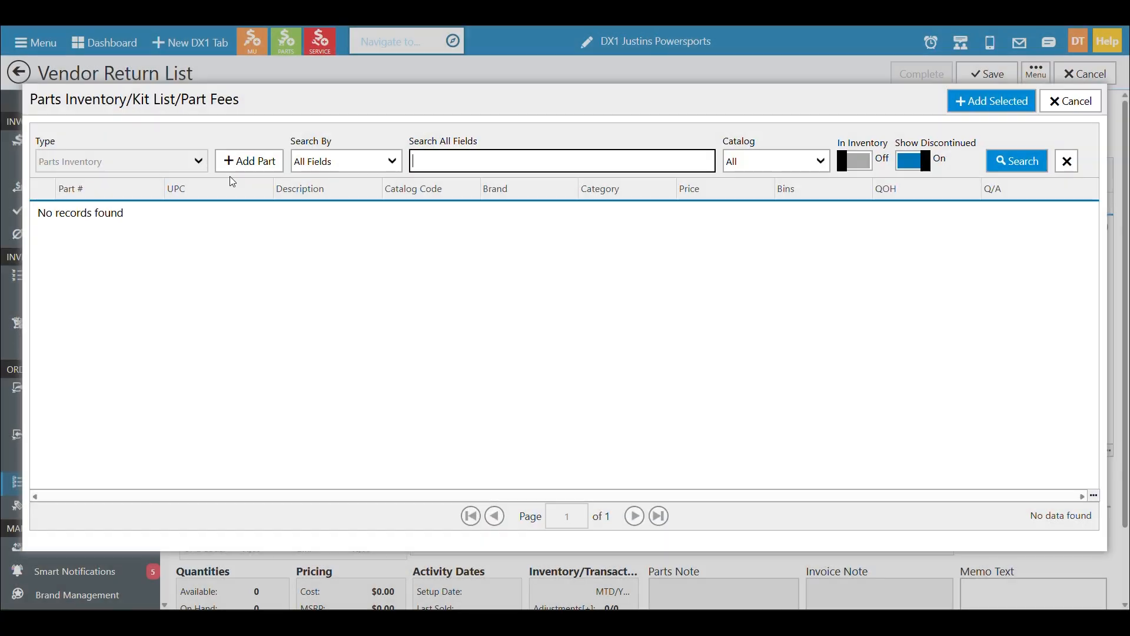
left_click(306, 165)
left_click(333, 199)
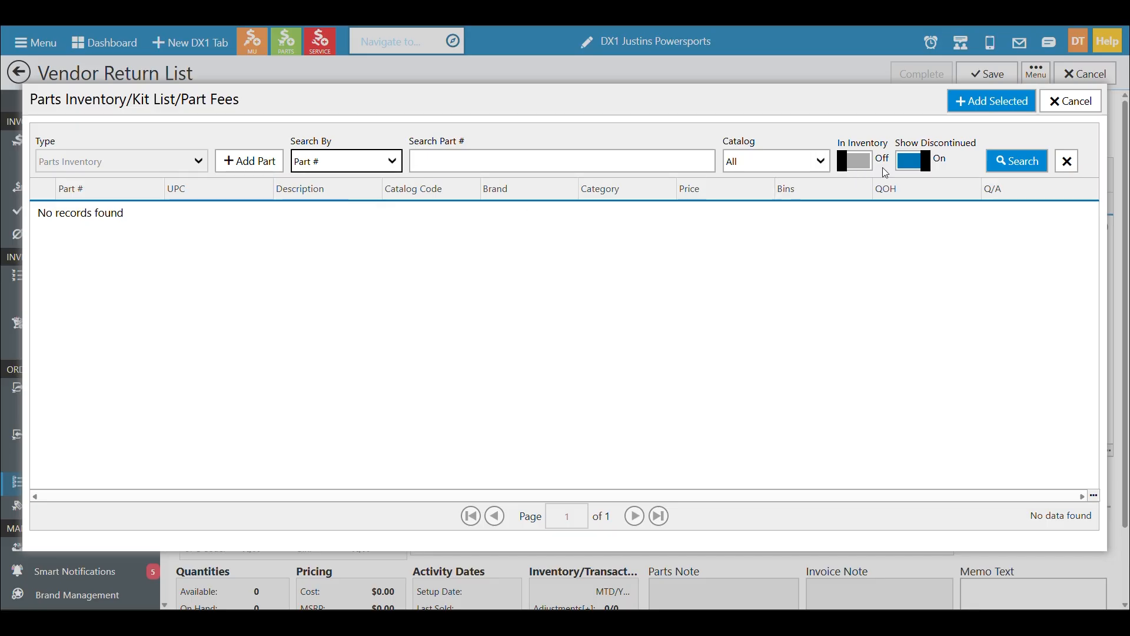
left_click(877, 166)
left_click(905, 168)
left_click(1005, 161)
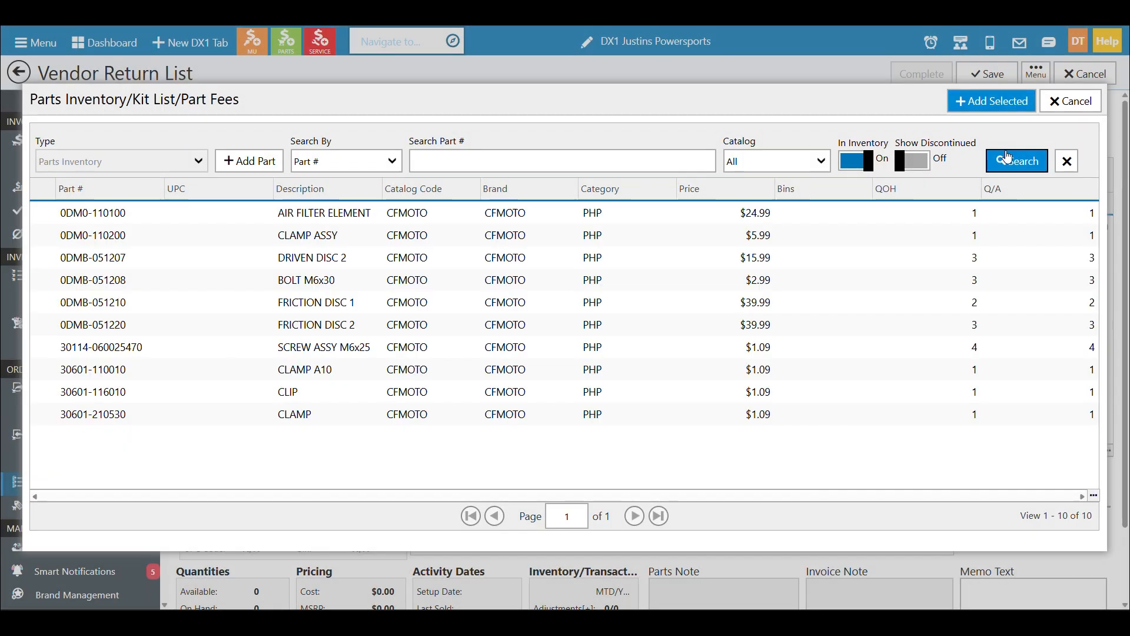
Step: Add the air filter element 0DM0-110100 to the return with a returned quantity of 1, keeping its unit cost and restocking fee
left_click(931, 217)
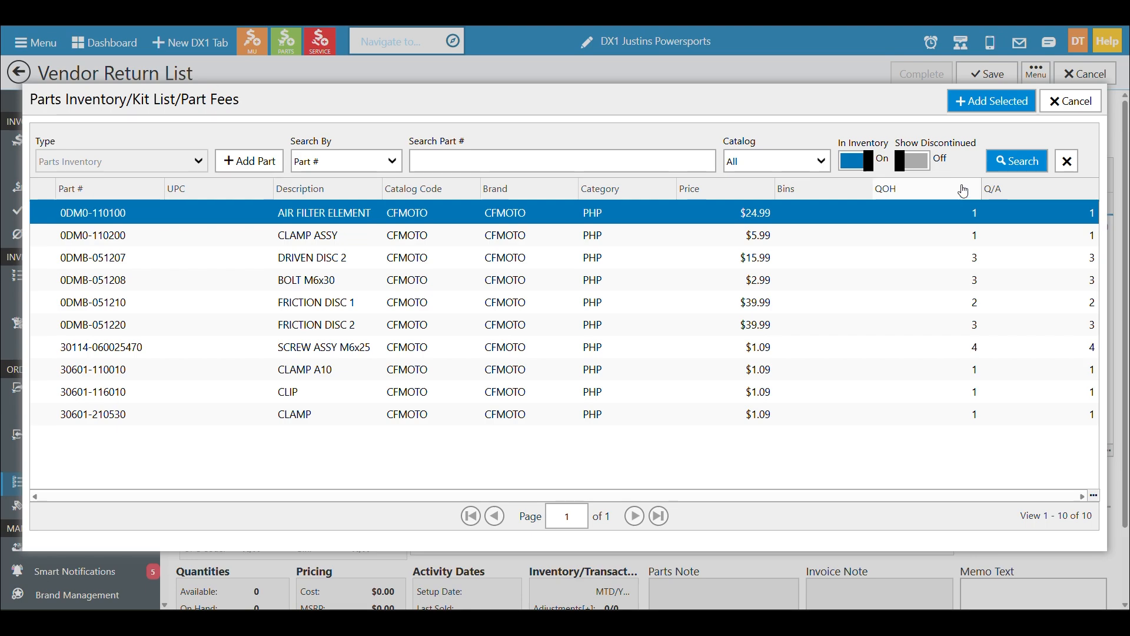
left_click(967, 106)
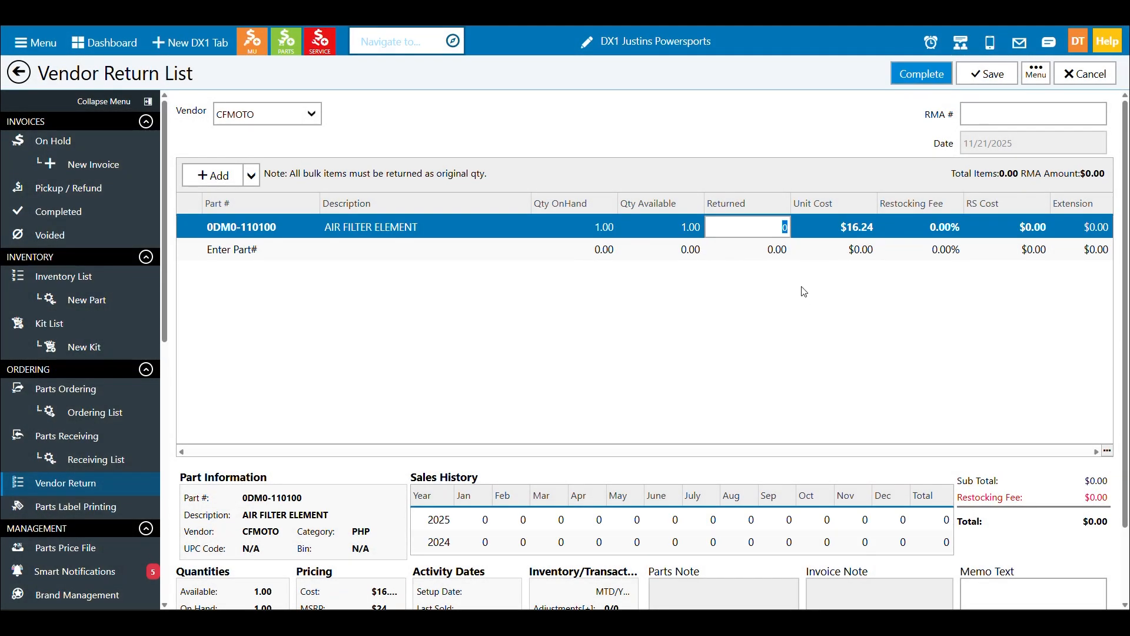
type("1")
key("Tab")
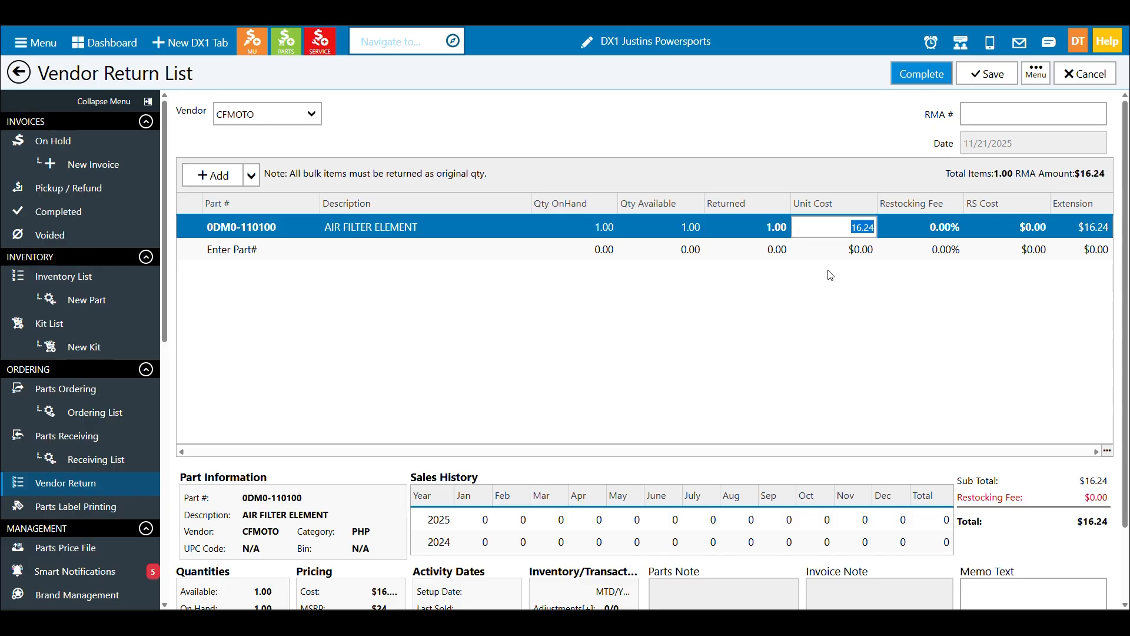
key("Tab")
key("Tab")
key("Tab")
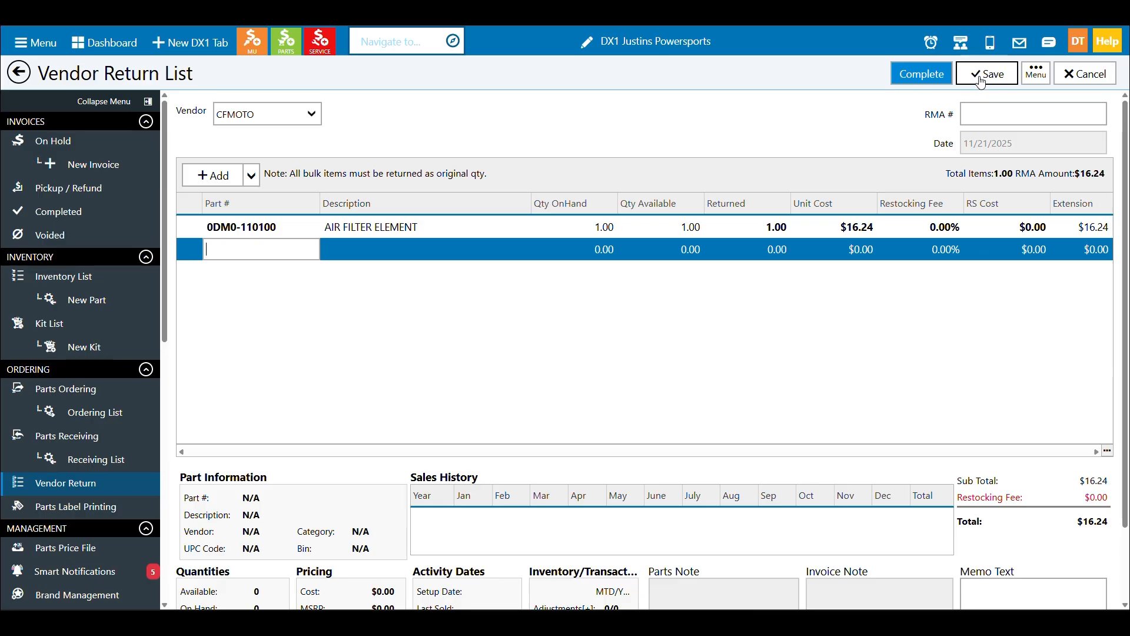
Step: Save the CFMOTO return with the RMA number blank and go back to the vendor return list
left_click(976, 114)
left_click(982, 80)
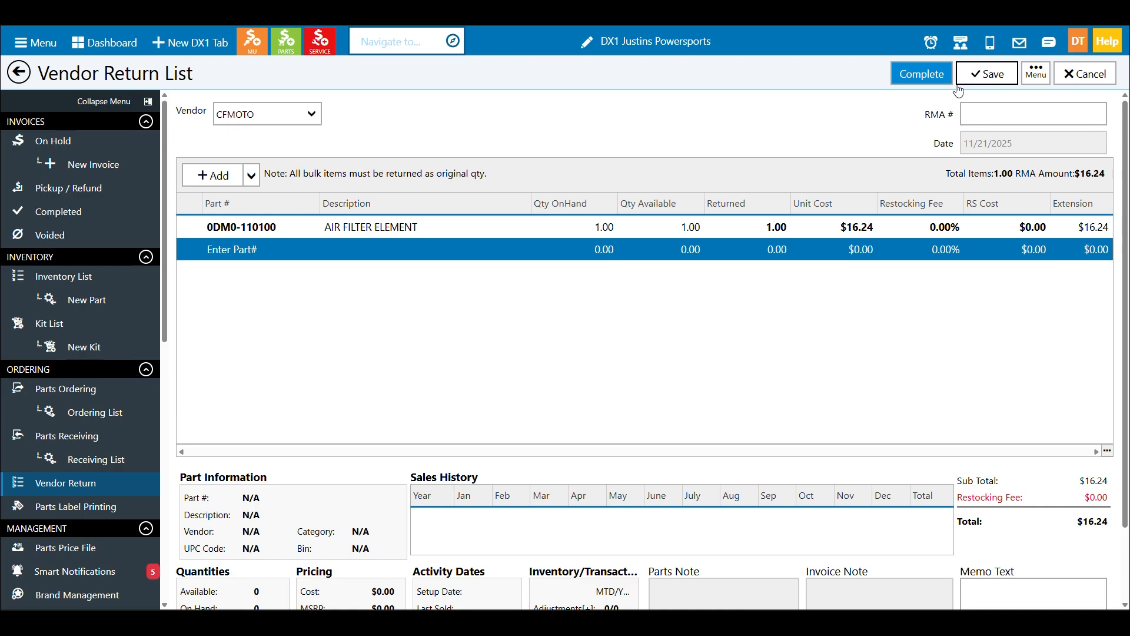
left_click(20, 73)
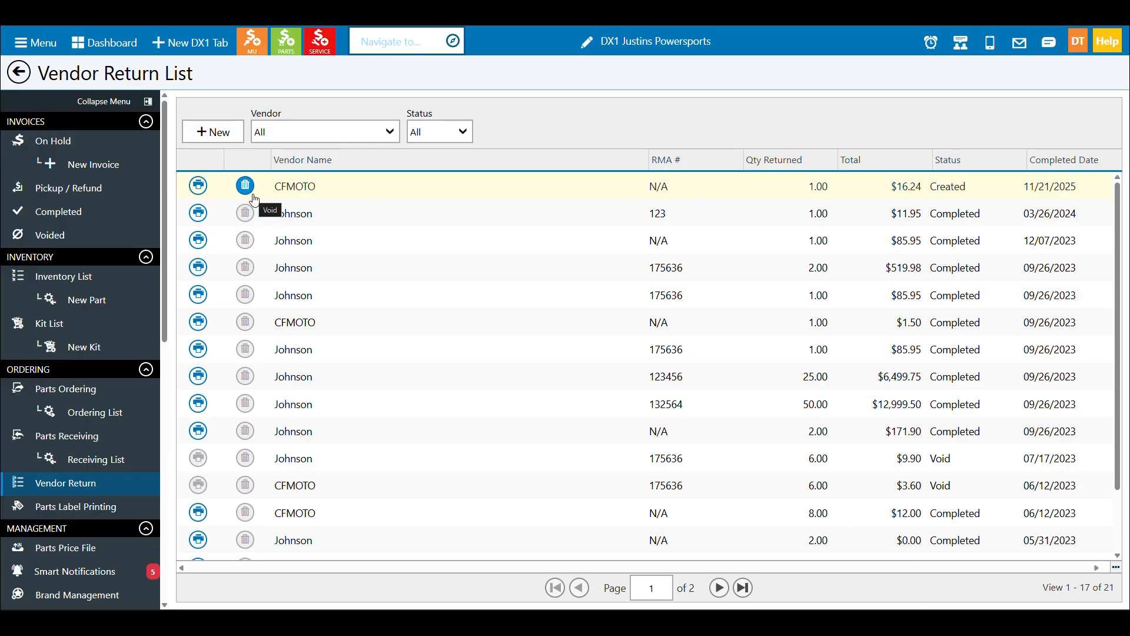
Step: Reopen the newly created CFMOTO return and enter its RMA number
left_click(381, 186)
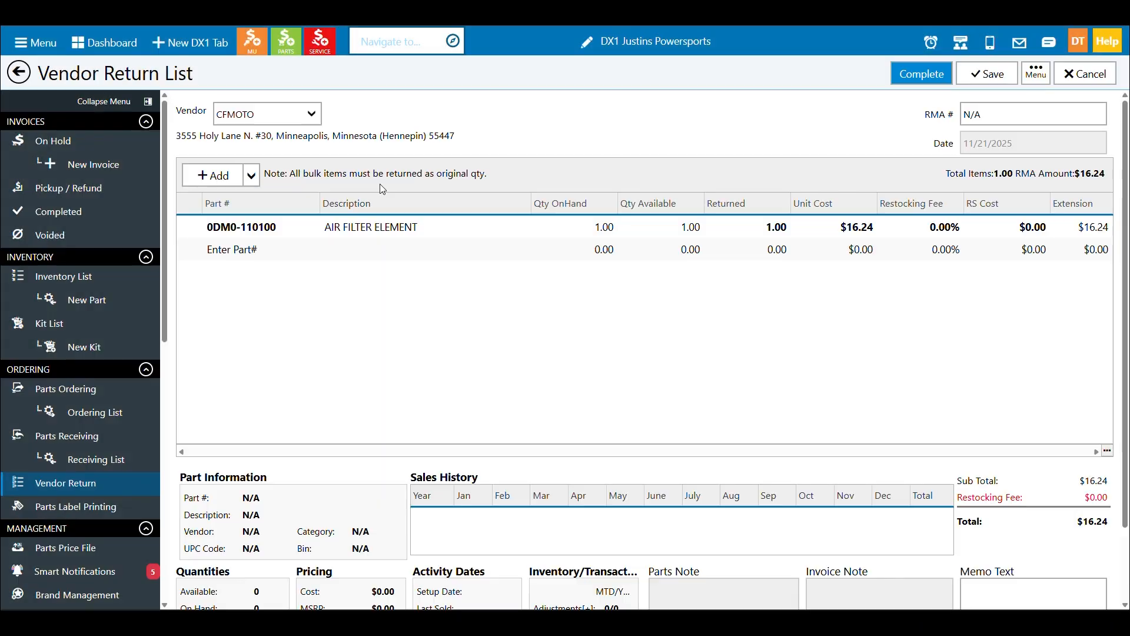
left_click(997, 115)
type("123456")
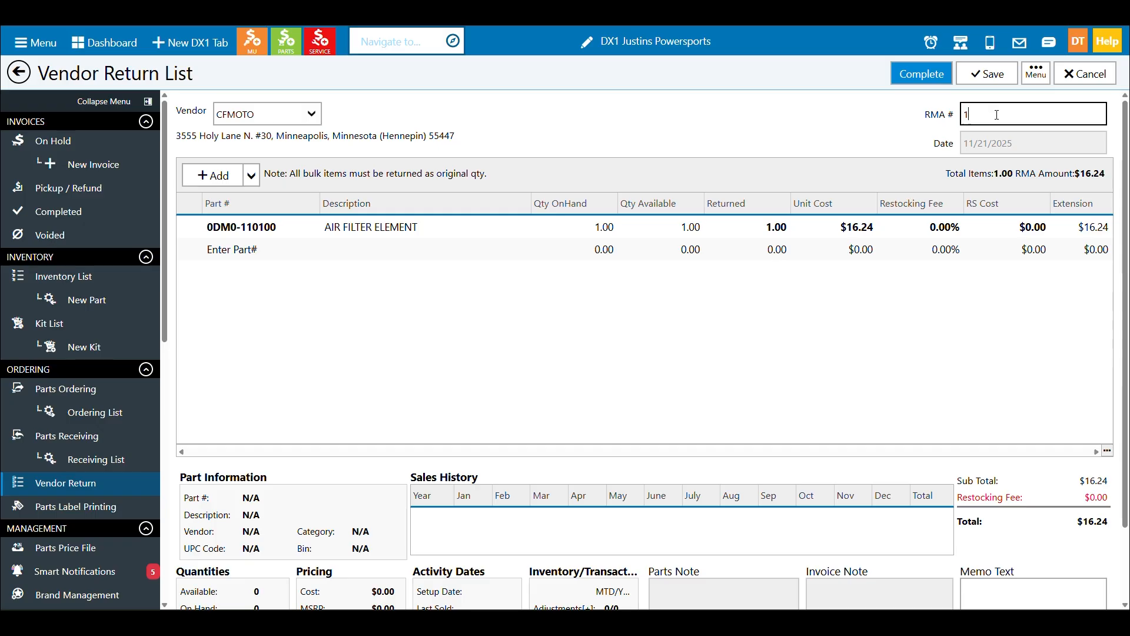
key("Tab")
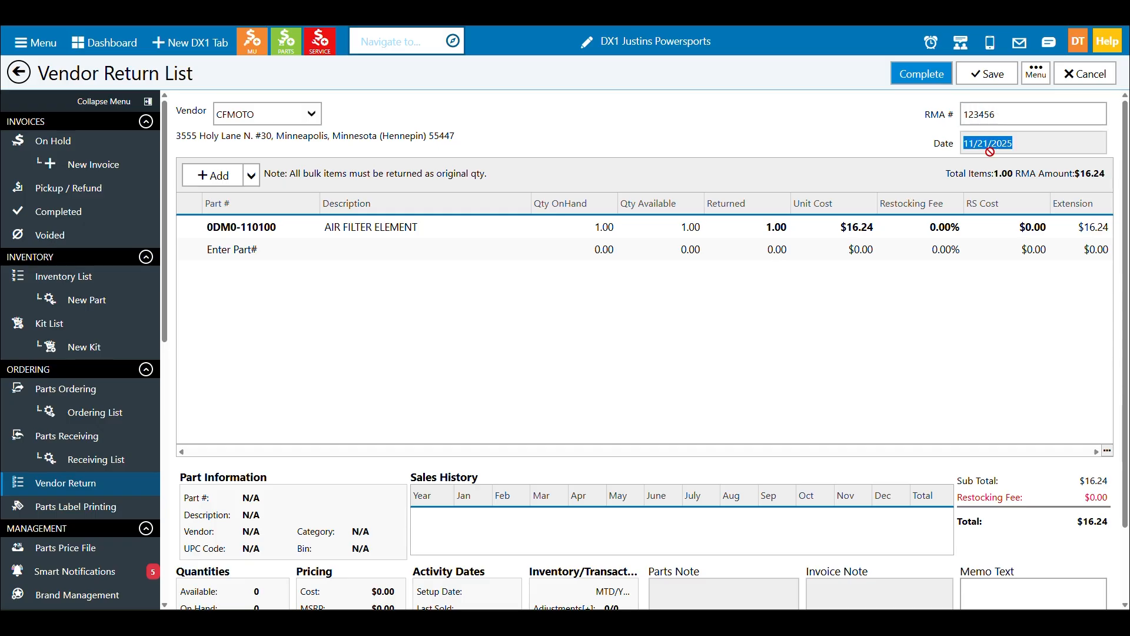
Step: Review the air filter element's part details and the return totals, and complete the vendor return
left_click(675, 231)
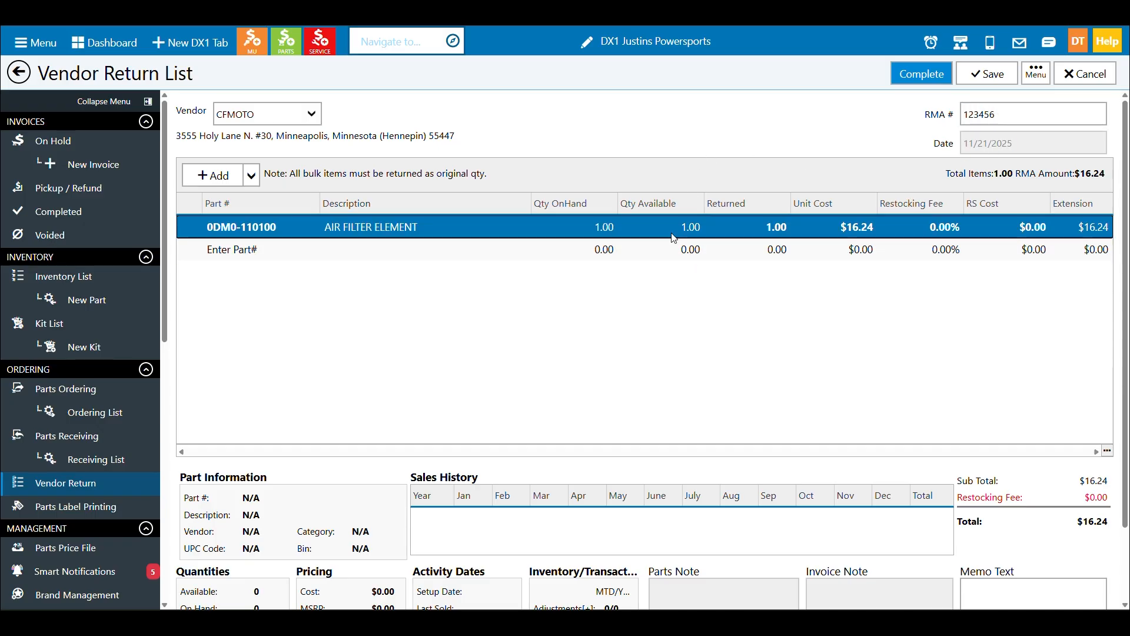
scroll(674, 288, "down", 1)
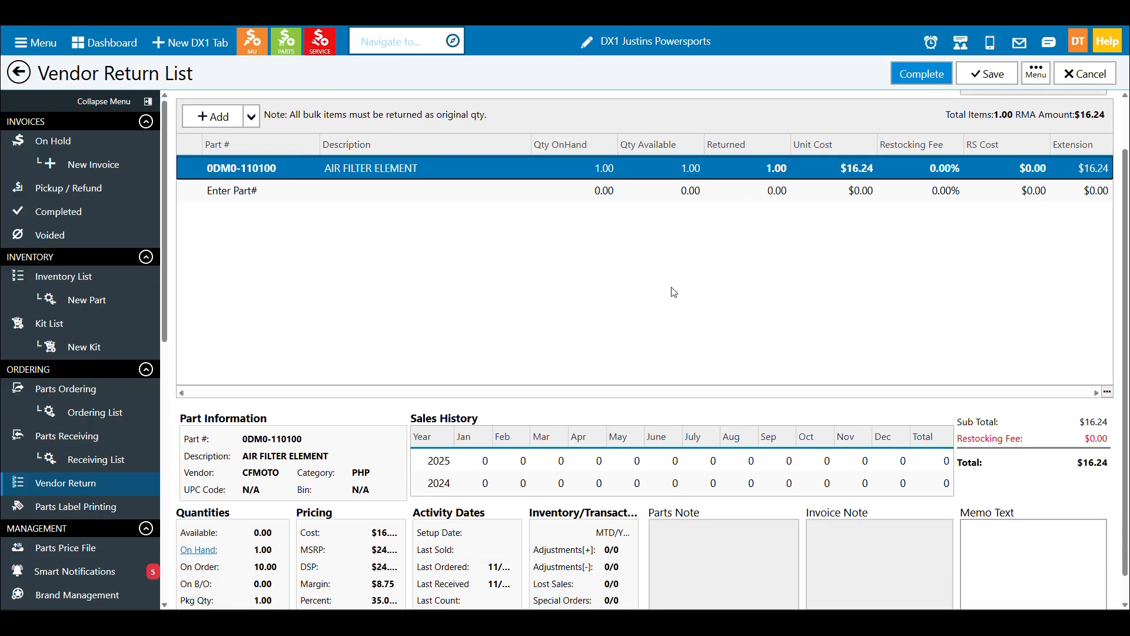
scroll(636, 291, "down", 1)
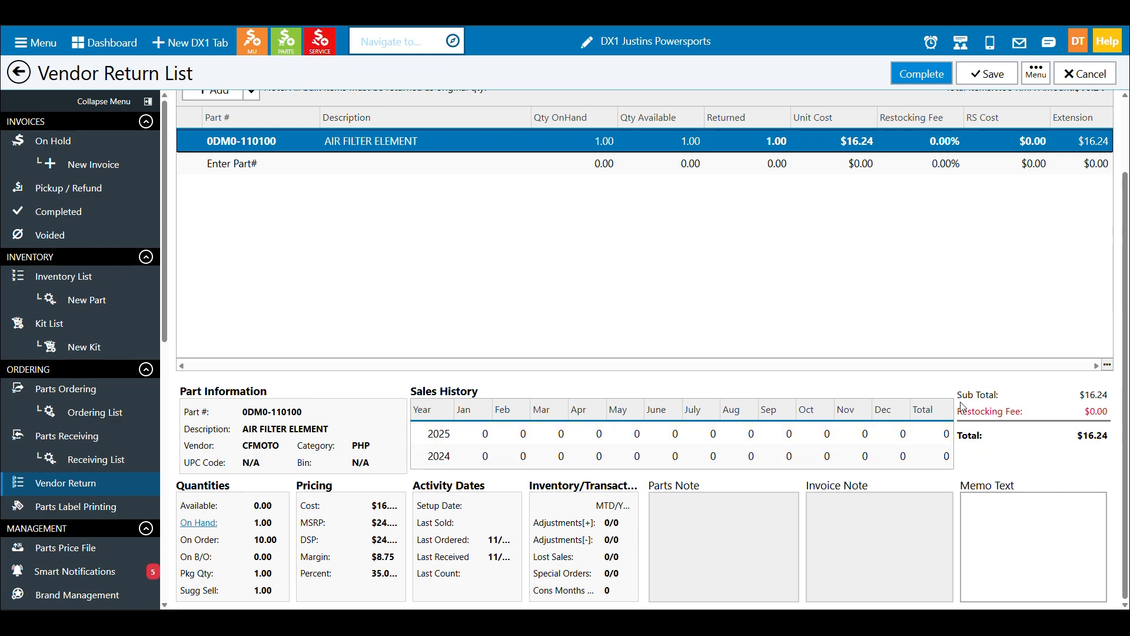
scroll(1000, 406, "up", 2)
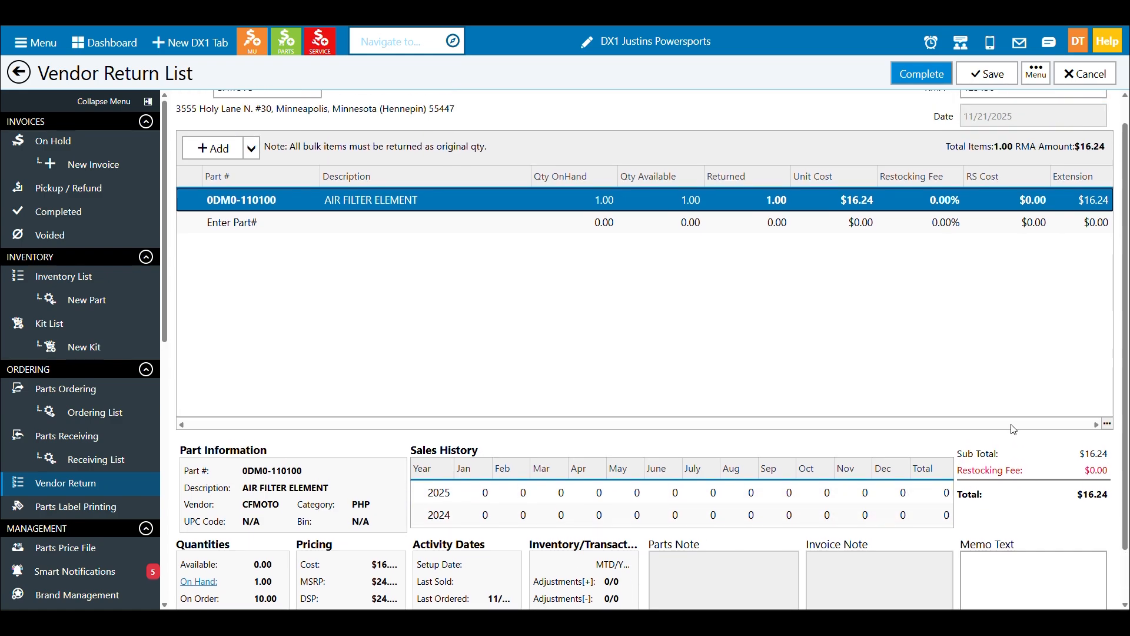
scroll(1008, 464, "up", 1)
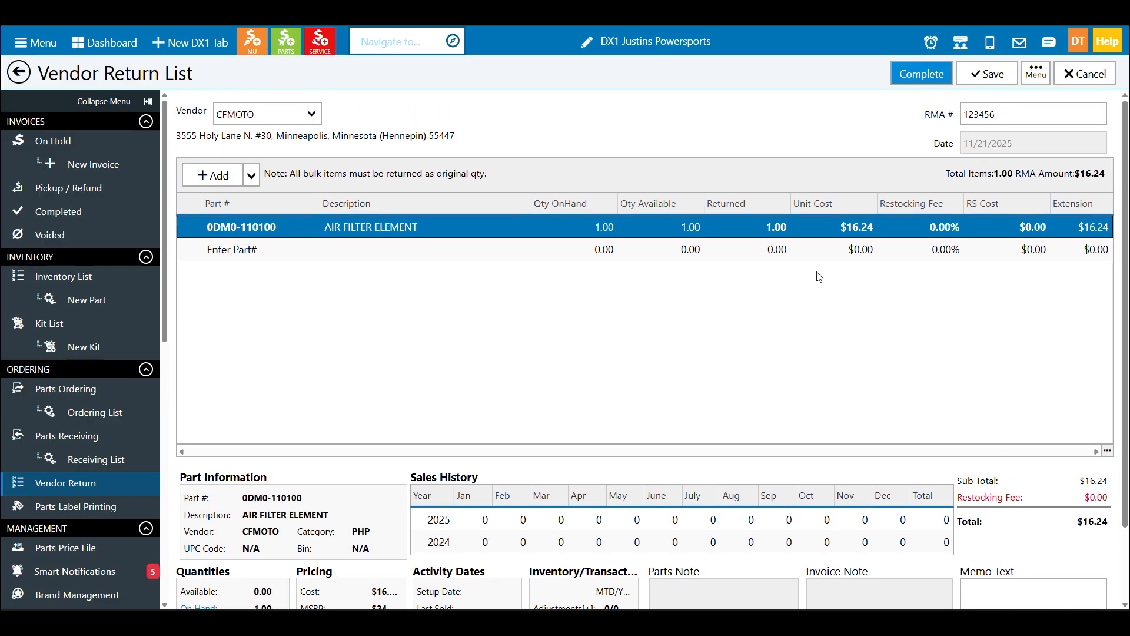
left_click(922, 74)
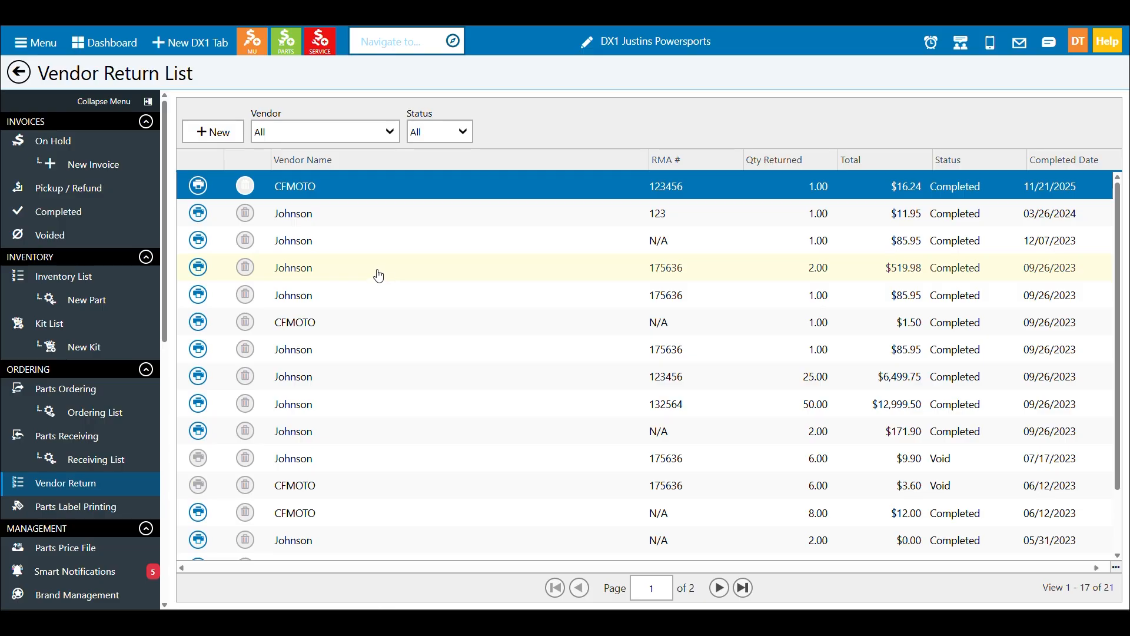
Step: View the print preview of the completed CFMOTO return and close it without printing
left_click(198, 186)
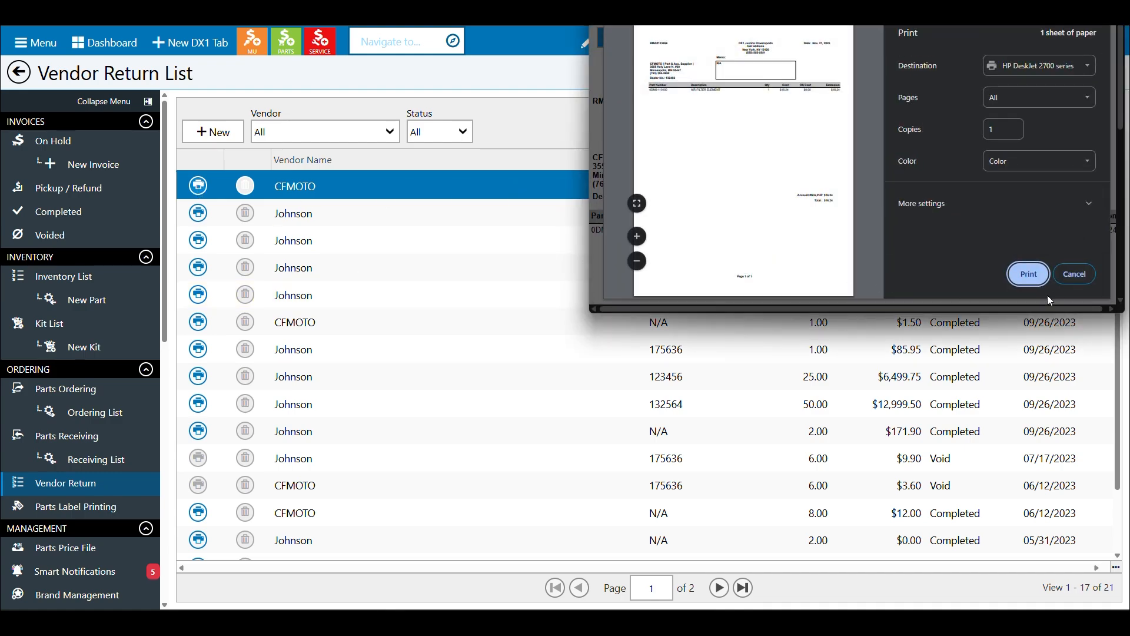
left_click(1073, 275)
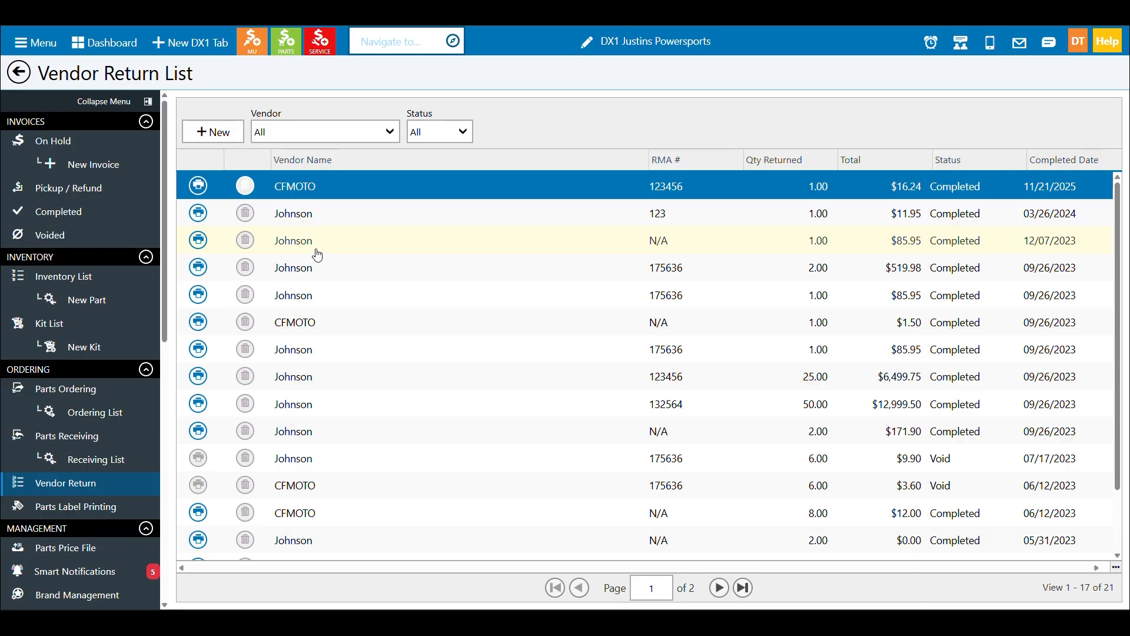
Step: Filter the vendor return list to Completed status and the CFMOTO vendor
left_click(462, 133)
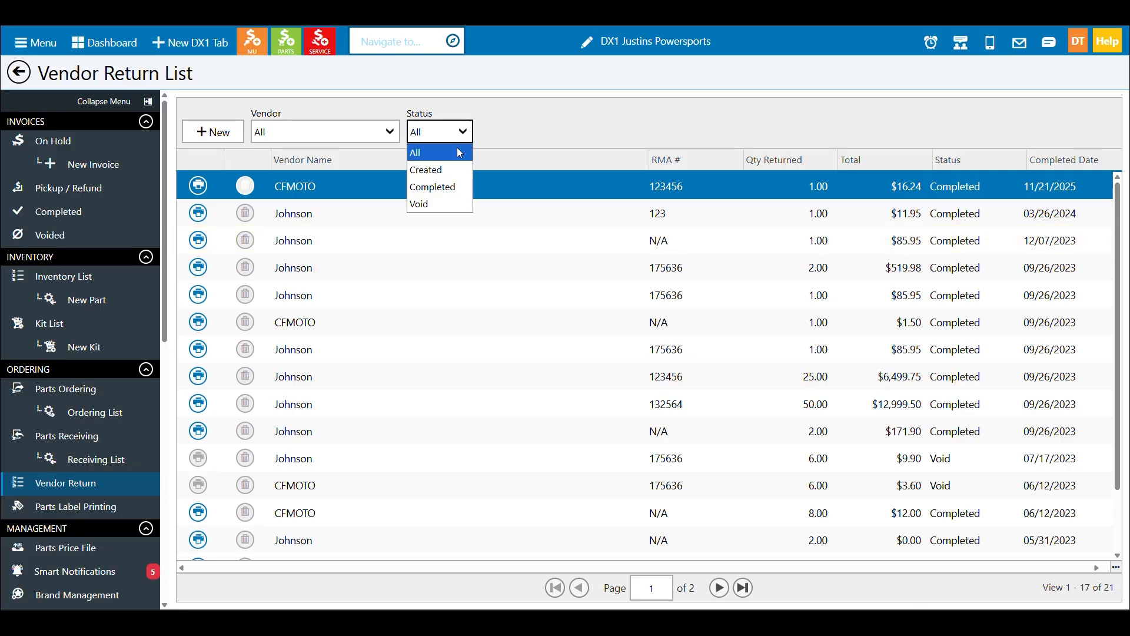
left_click(458, 186)
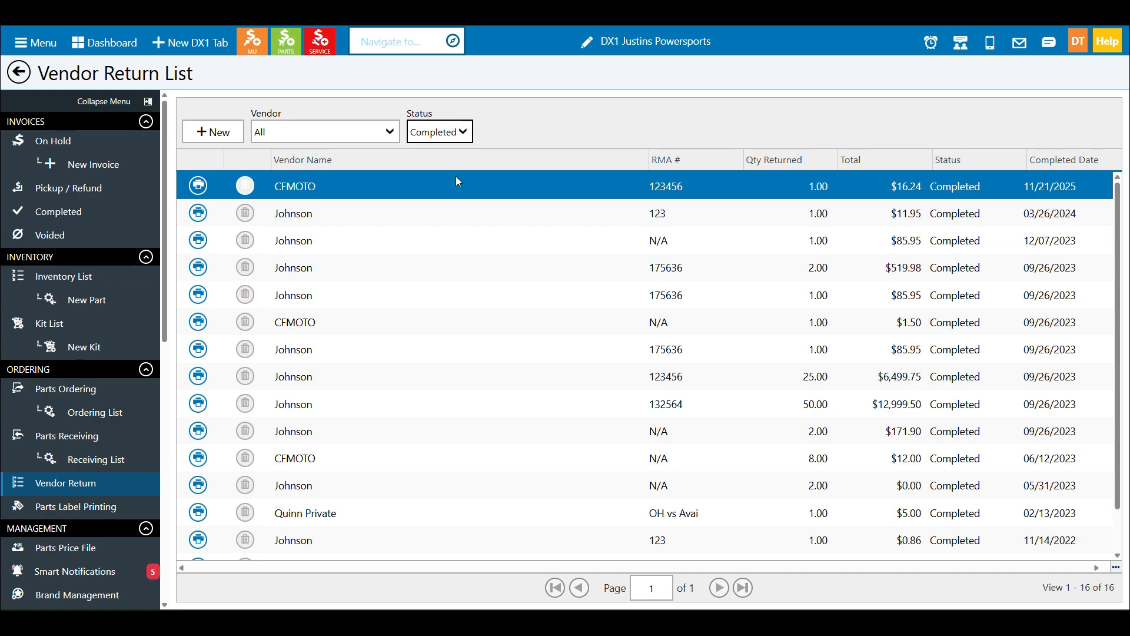
left_click(386, 131)
left_click(373, 165)
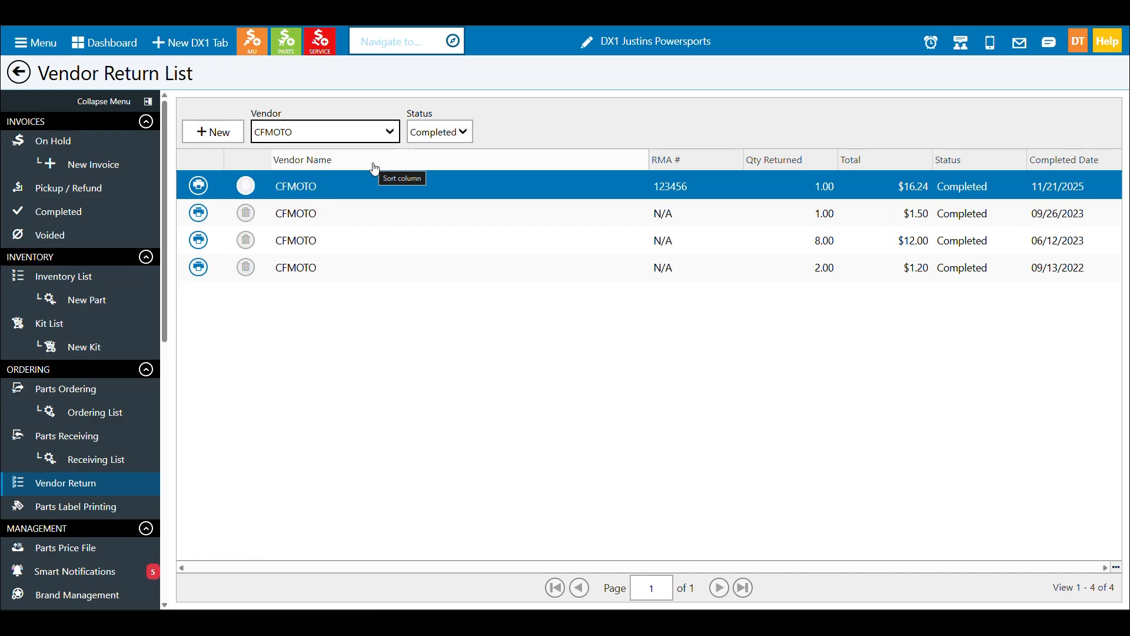